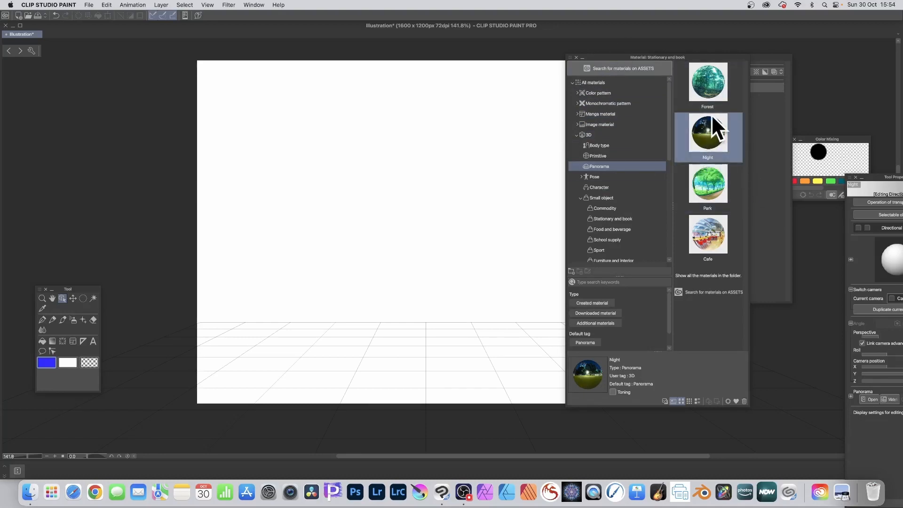
Step: Place the Night panorama material on the canvas and bring the Tool Property palette beside the canvas
{"action": "left_click_drag", "start_coordinate": [710, 118], "coordinate": [397, 176]}
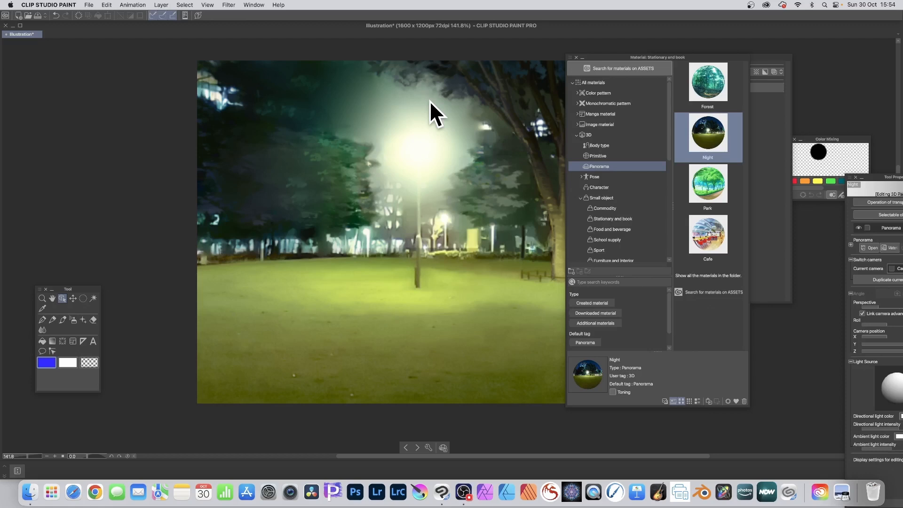
{"action": "left_click", "coordinate": [255, 3]}
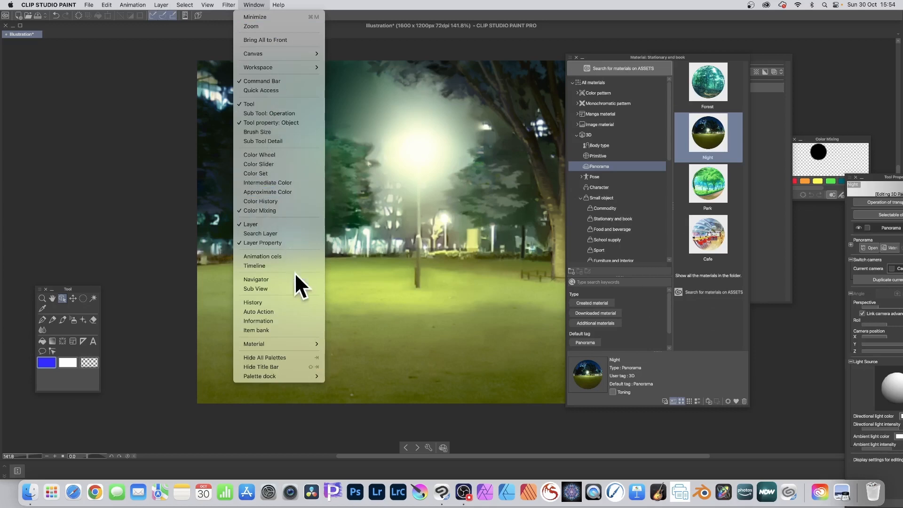
{"action": "mouse_move", "coordinate": [307, 347]}
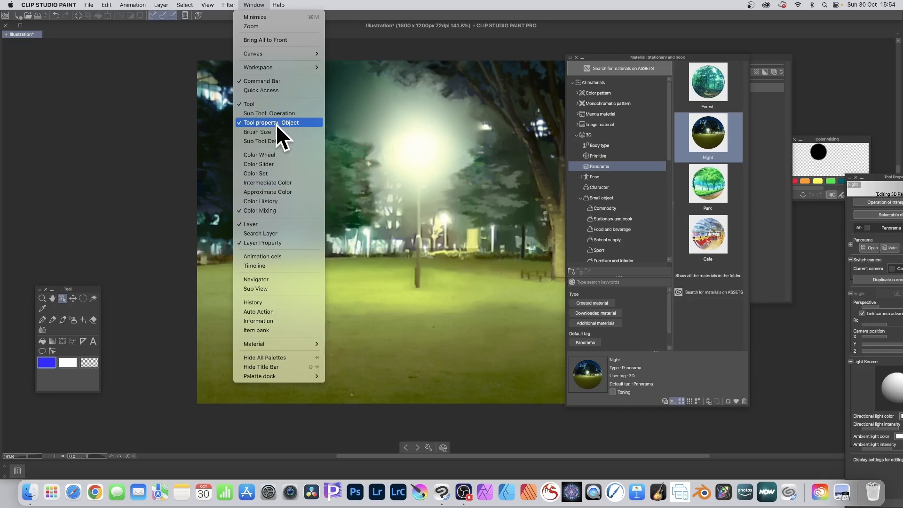
{"action": "left_click", "coordinate": [893, 184]}
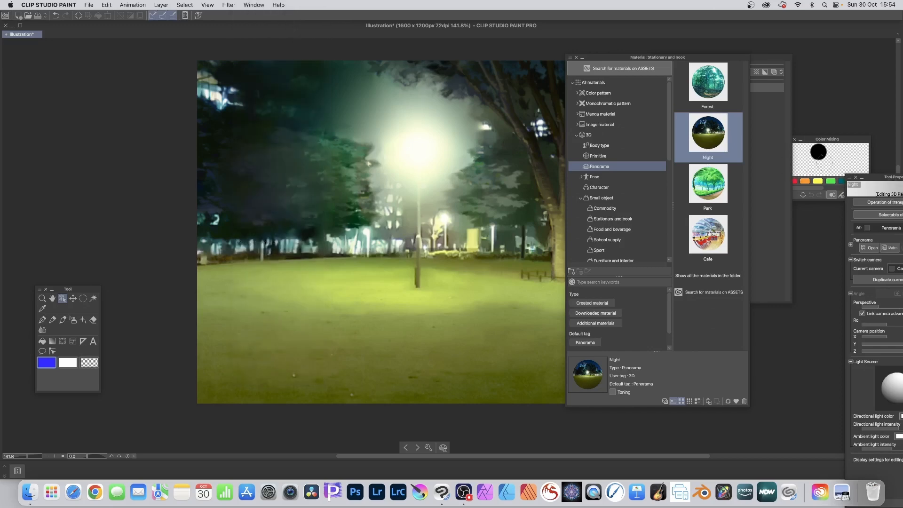
{"action": "left_click_drag", "start_coordinate": [893, 178], "coordinate": [569, 89]}
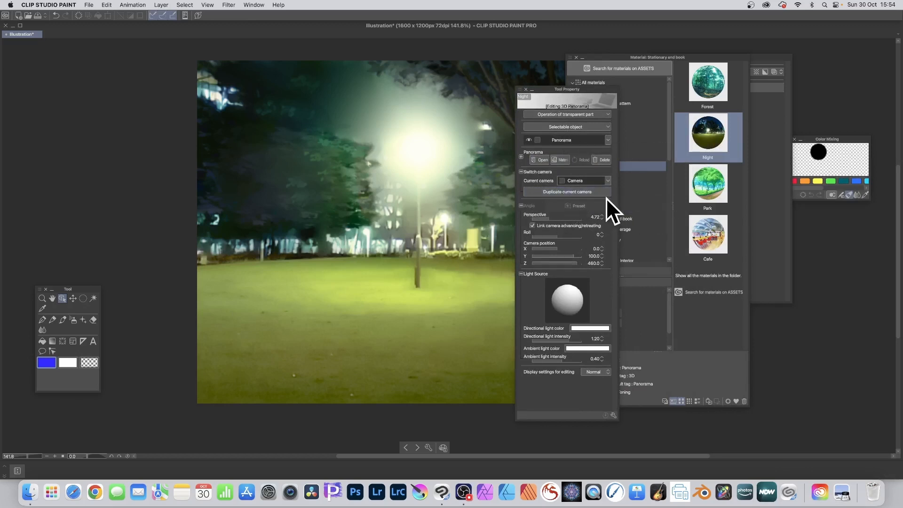
Step: Duplicate the current camera, then pan the new Camera 2's view and raise its perspective to about 33.76
{"action": "left_click", "coordinate": [607, 180]}
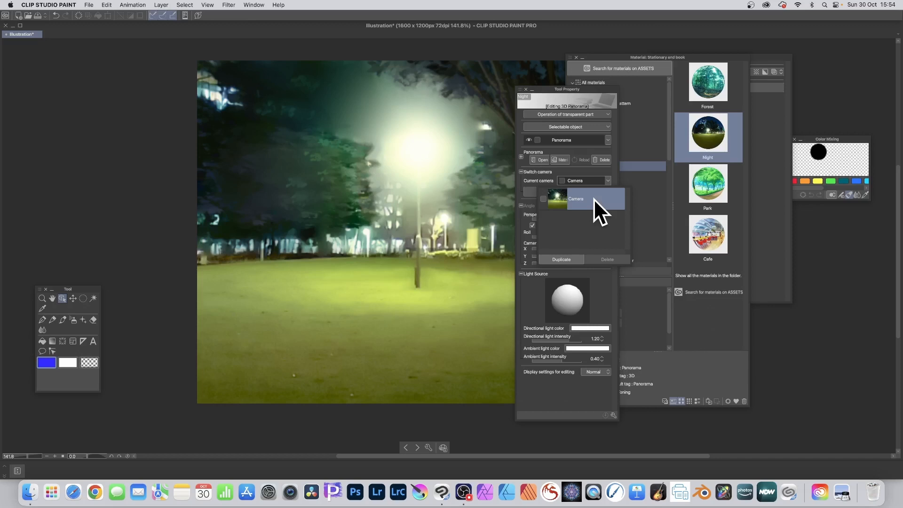
{"action": "left_click", "coordinate": [562, 259]}
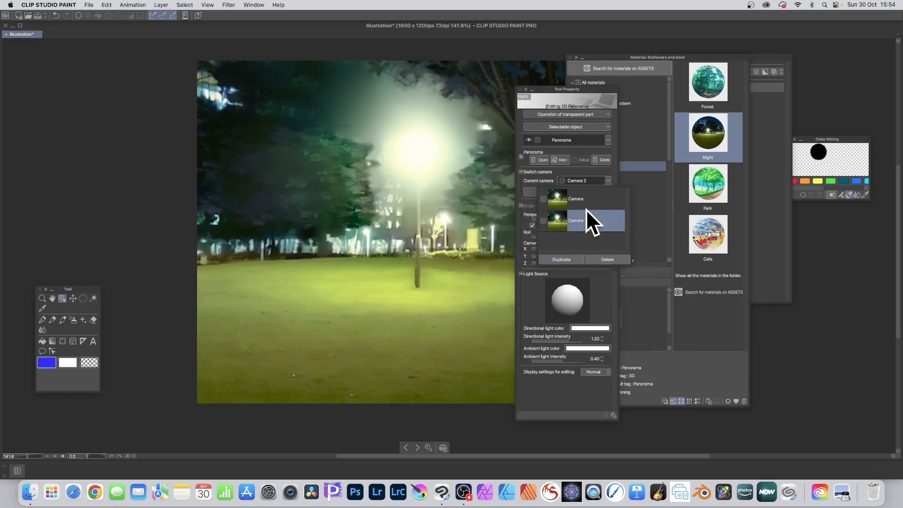
{"action": "left_click", "coordinate": [606, 282]}
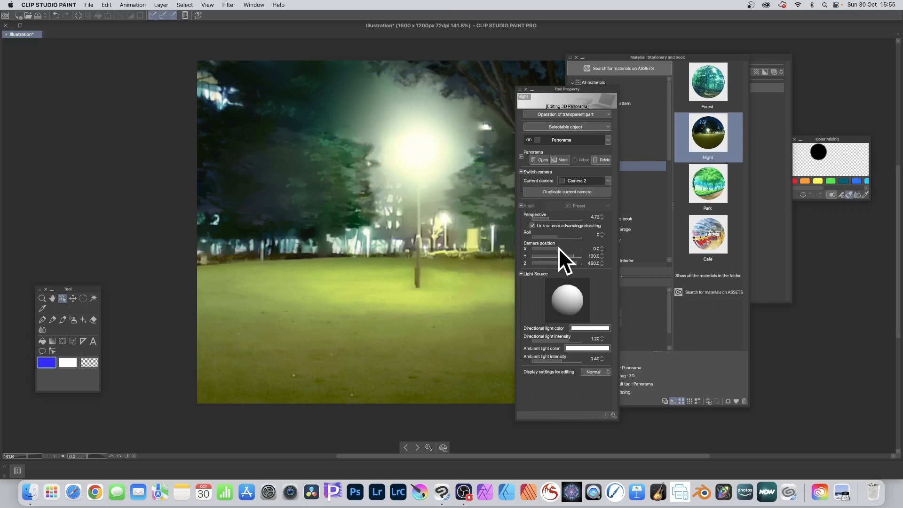
{"action": "mouse_move", "coordinate": [559, 248]}
{"action": "left_mouse_down"}
{"action": "mouse_move", "coordinate": [581, 248]}
{"action": "mouse_move", "coordinate": [572, 256]}
{"action": "left_mouse_up"}
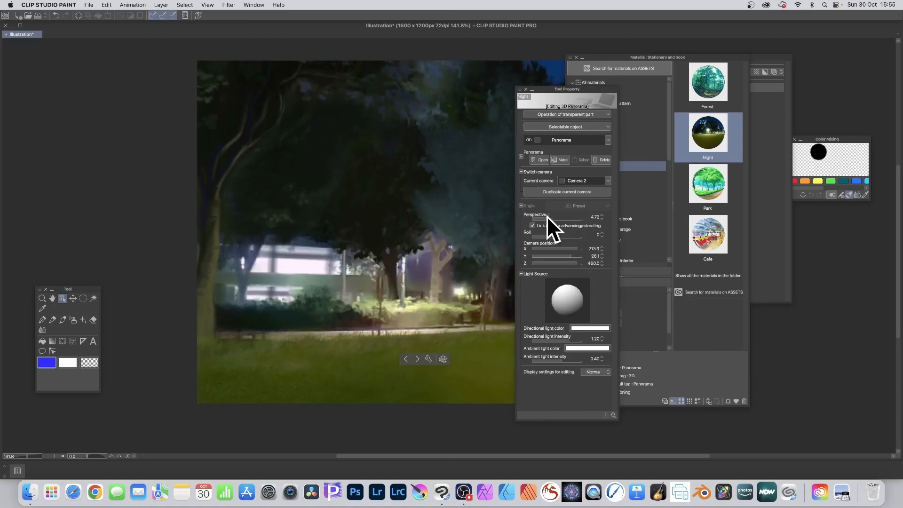
{"action": "left_click_drag", "start_coordinate": [547, 216], "coordinate": [569, 216]}
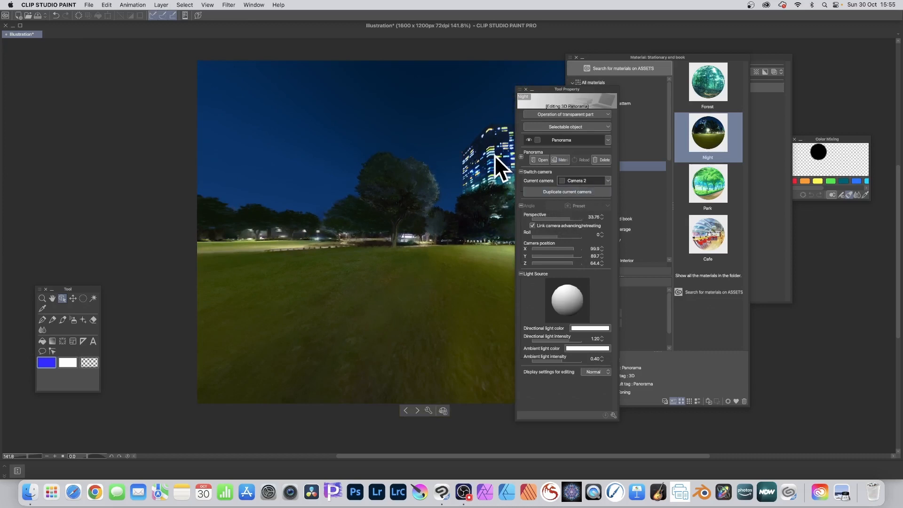
Step: Duplicate Camera 2 as Camera 3 and tilt its roll to about 42
{"action": "left_click", "coordinate": [560, 190]}
{"action": "left_click", "coordinate": [607, 182]}
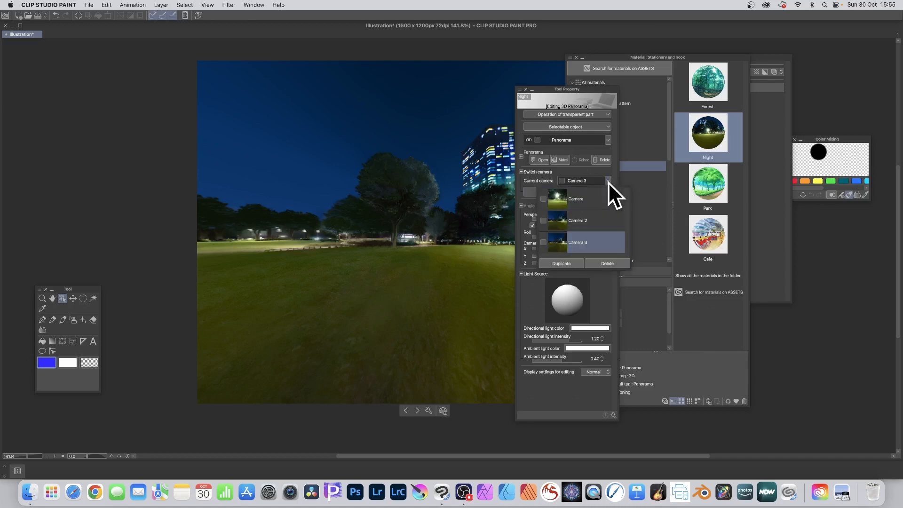
{"action": "left_click", "coordinate": [602, 290]}
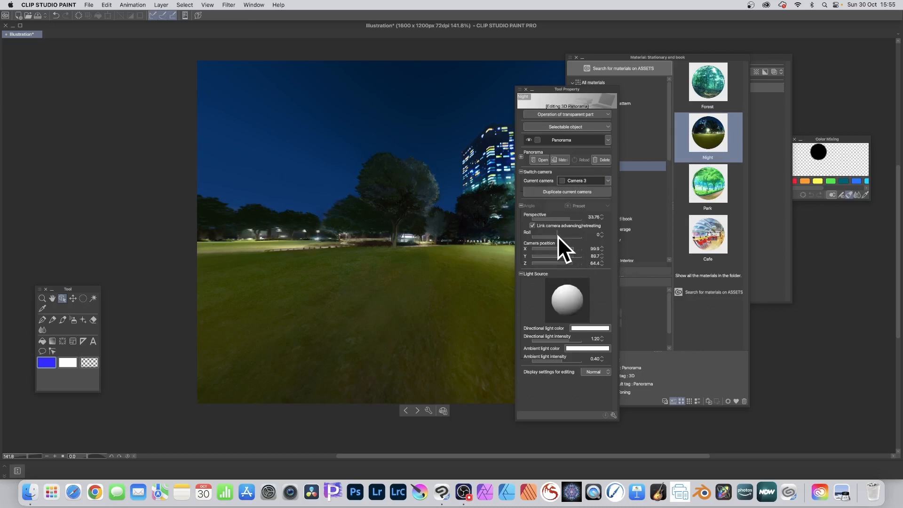
{"action": "left_click_drag", "start_coordinate": [558, 236], "coordinate": [562, 254]}
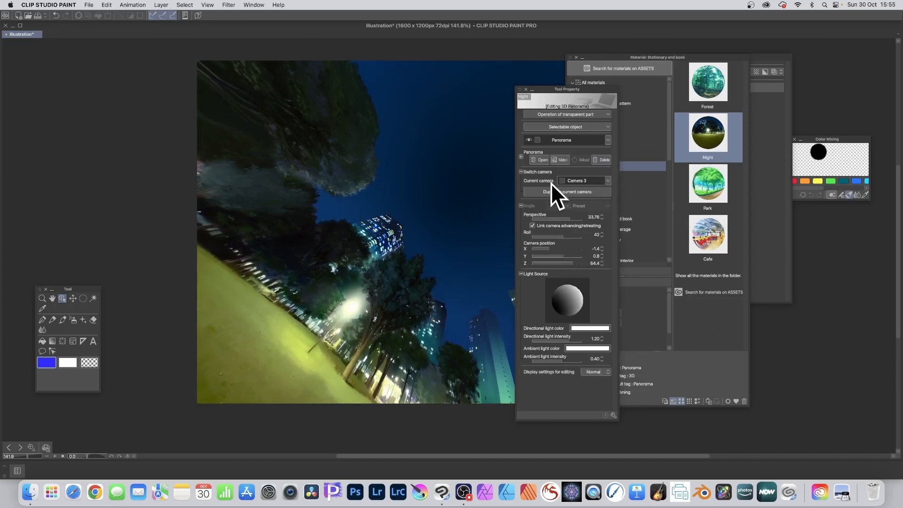
Step: Switch between Camera, Camera 2 and Camera 3 to compare views, ending on Camera 2
{"action": "left_click", "coordinate": [610, 181]}
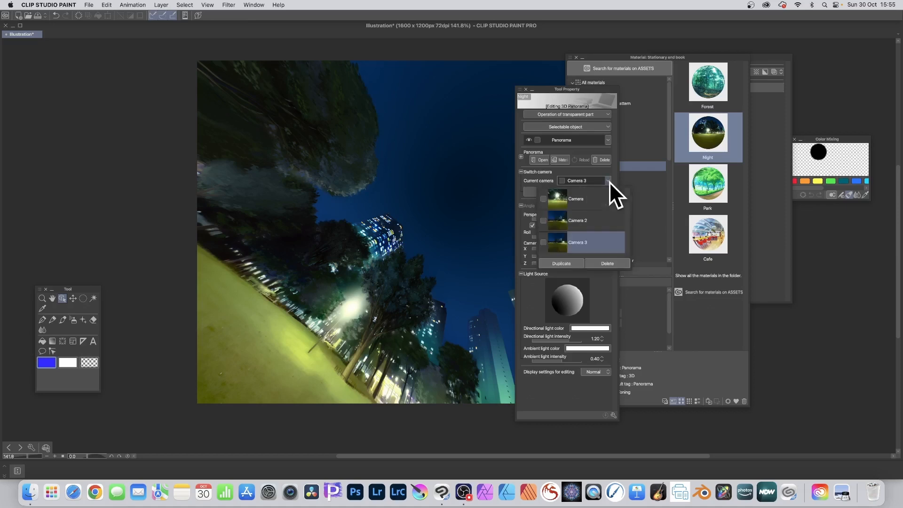
{"action": "left_click", "coordinate": [573, 199]}
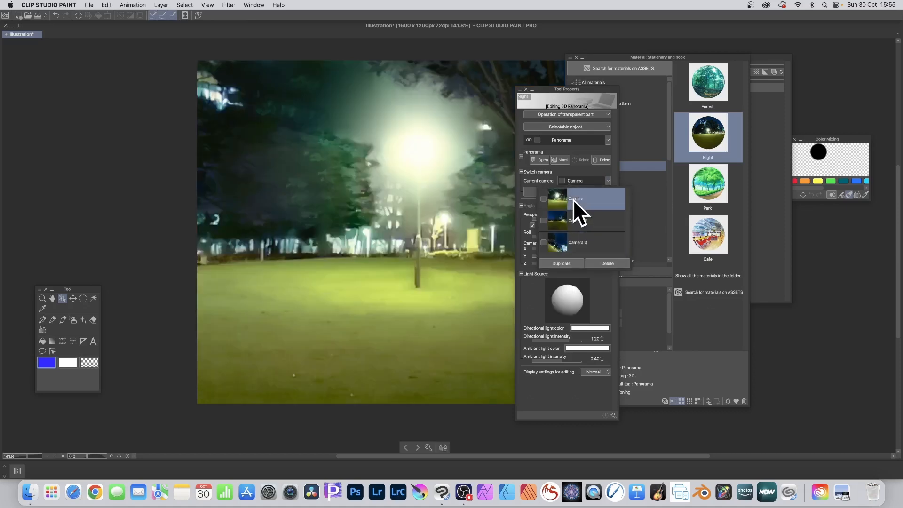
{"action": "left_click", "coordinate": [610, 178]}
{"action": "left_click", "coordinate": [606, 180]}
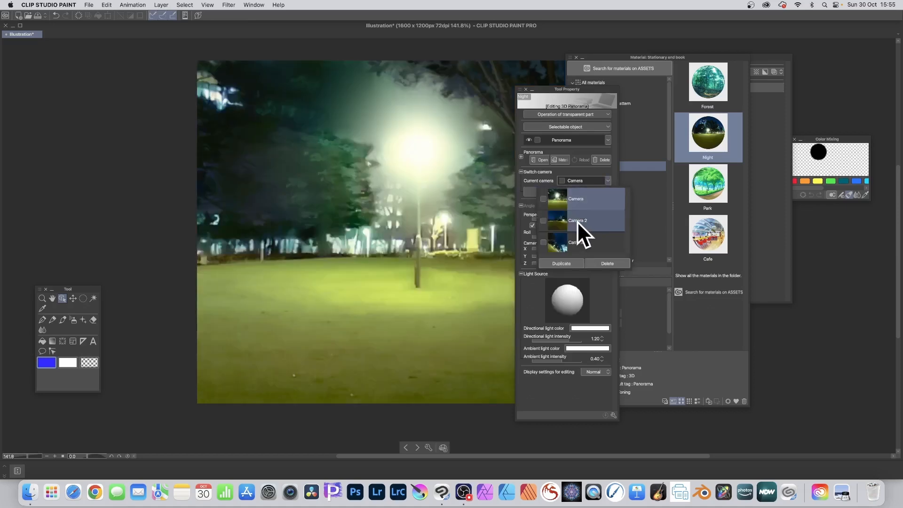
{"action": "left_click", "coordinate": [580, 219]}
{"action": "left_click", "coordinate": [584, 246]}
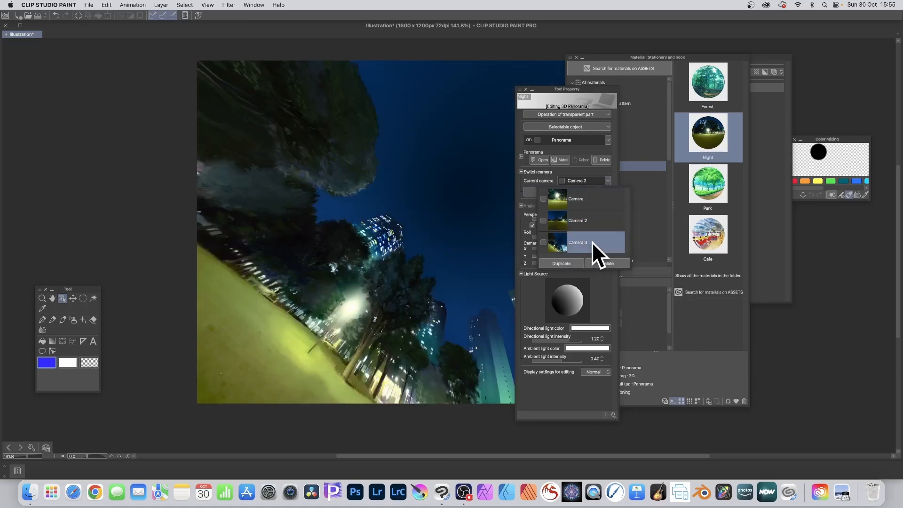
{"action": "left_click", "coordinate": [588, 217]}
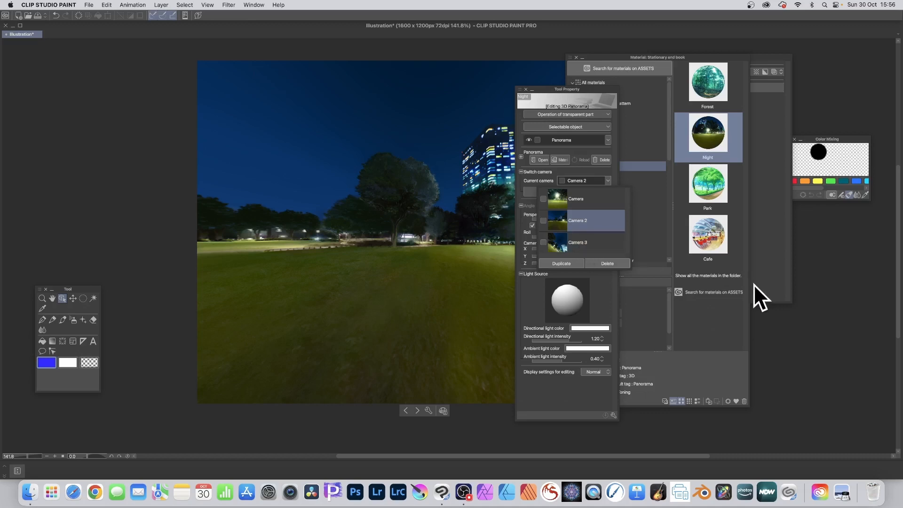
Step: Add the 3D drawing figure-Ver.2 (Male) from the Body type materials into the panorama scene
{"action": "left_click", "coordinate": [654, 57]}
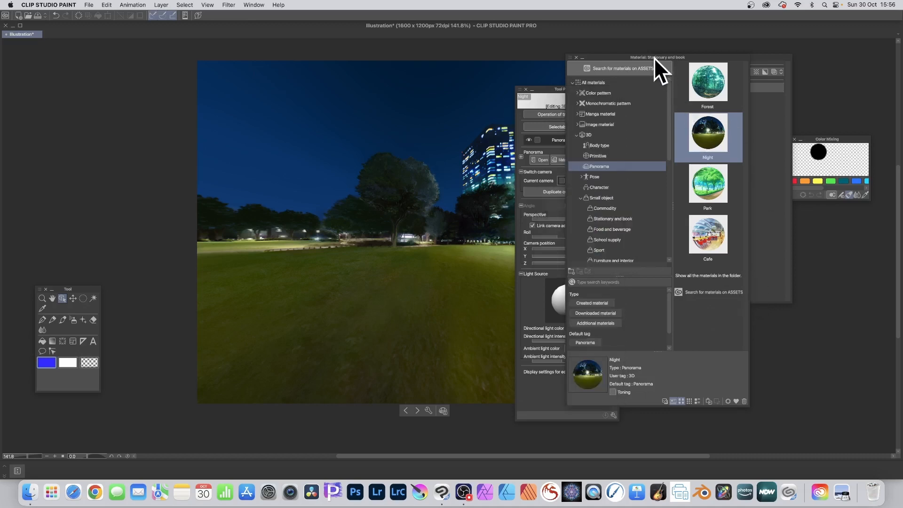
{"action": "left_click", "coordinate": [603, 145]}
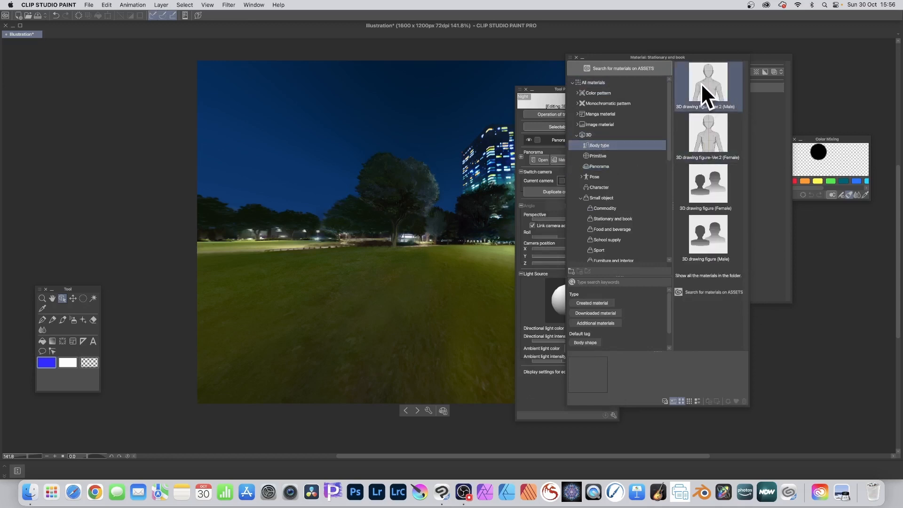
{"action": "mouse_move", "coordinate": [702, 86]}
{"action": "left_mouse_down"}
{"action": "mouse_move", "coordinate": [375, 243]}
{"action": "mouse_move", "coordinate": [392, 278]}
{"action": "left_mouse_up"}
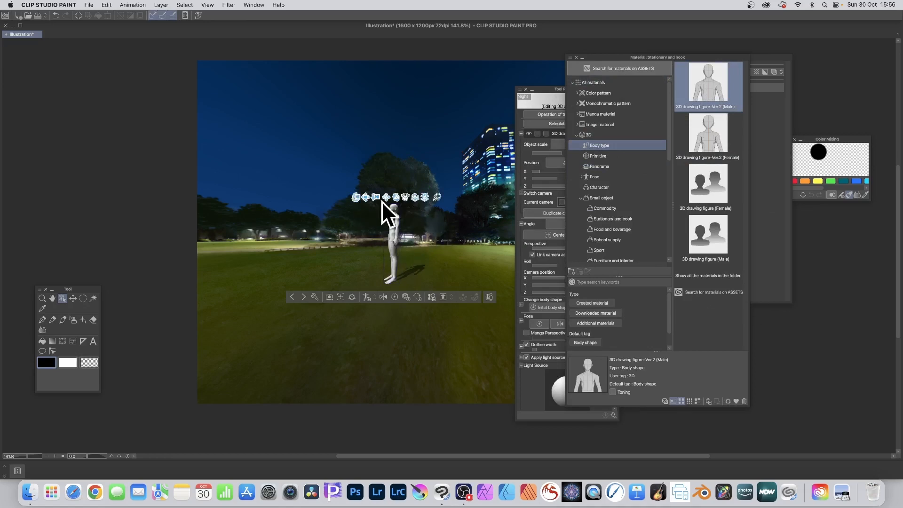
Step: Move the figure slightly right across the ground and shift the Tool Property palette
{"action": "left_click_drag", "start_coordinate": [365, 198], "coordinate": [451, 242]}
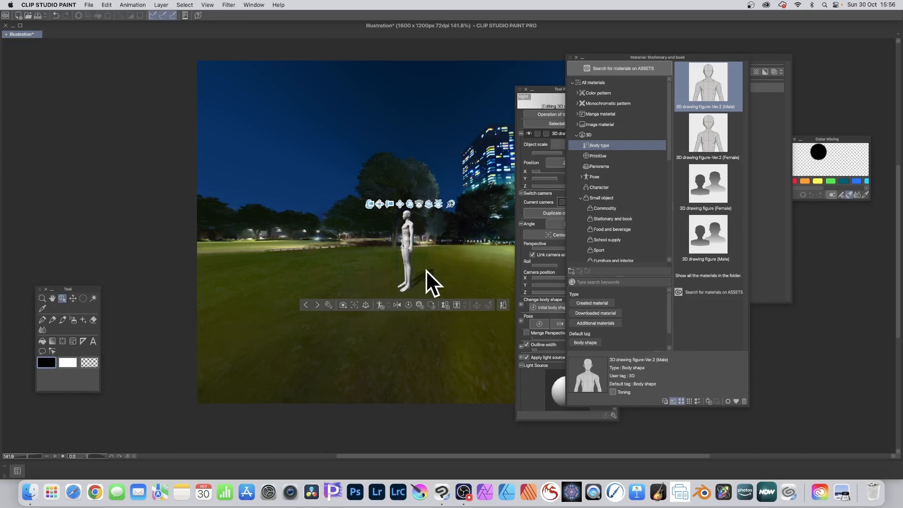
{"action": "left_click_drag", "start_coordinate": [558, 90], "coordinate": [545, 83]}
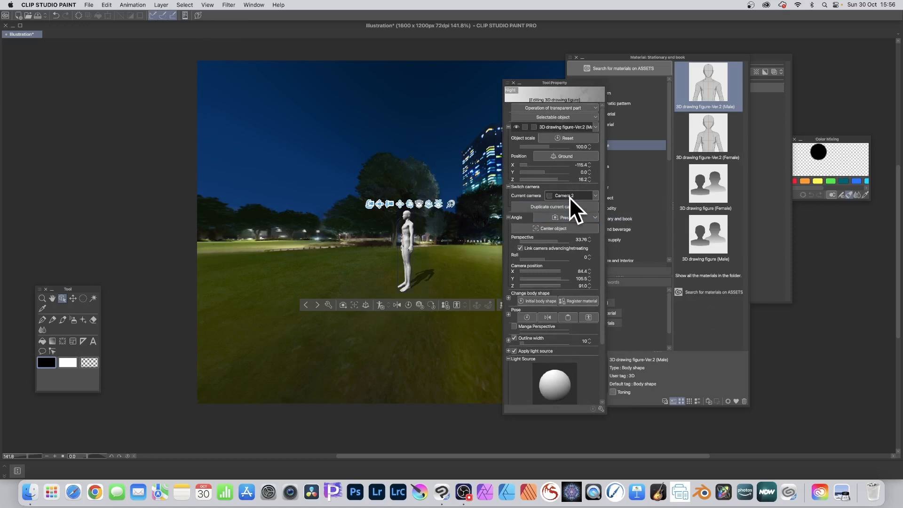
Step: View the figure through each camera in turn, ending on the first Camera
{"action": "left_click", "coordinate": [597, 196]}
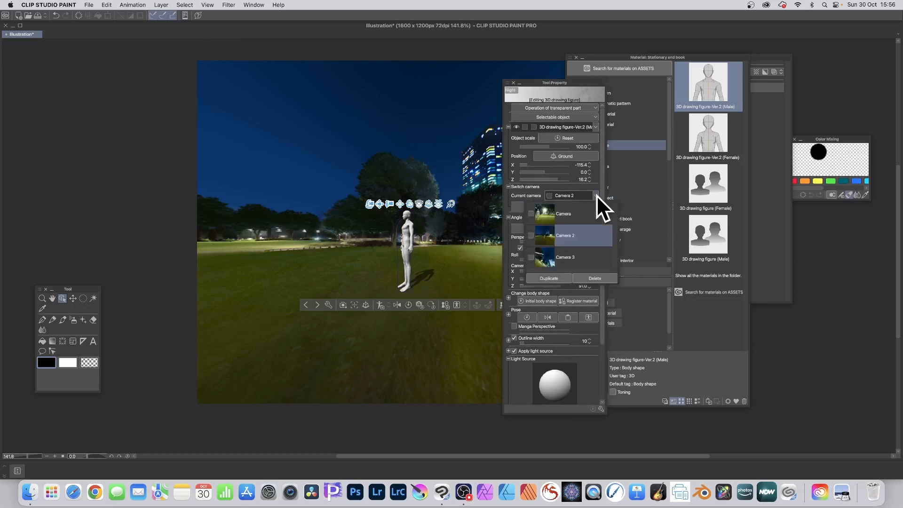
{"action": "left_click", "coordinate": [578, 210]}
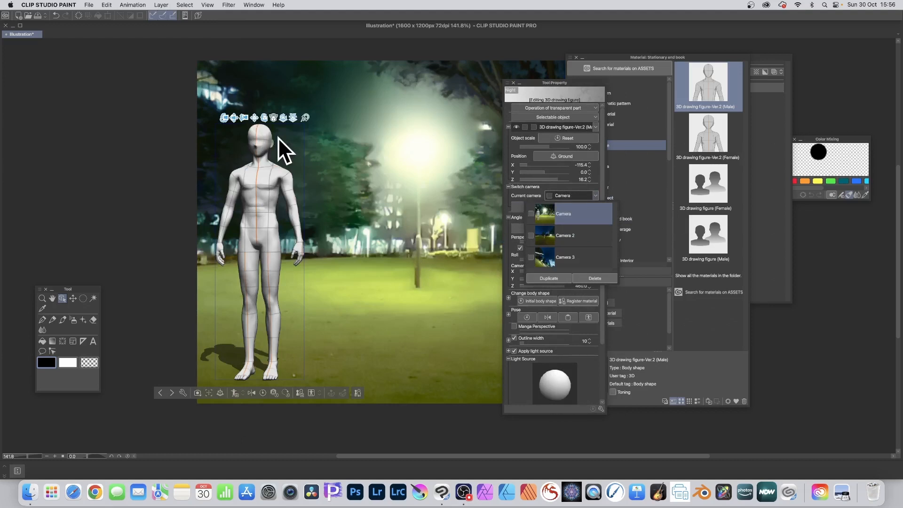
{"action": "left_click", "coordinate": [550, 236]}
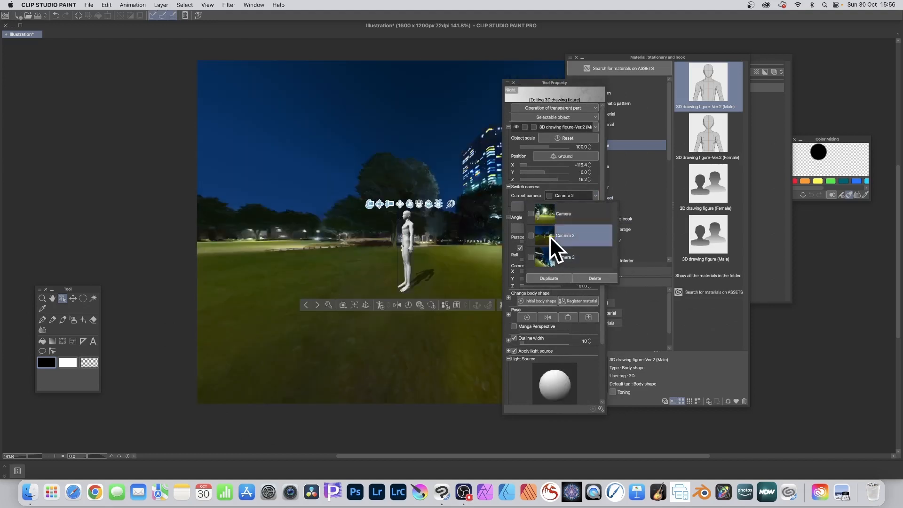
{"action": "left_click", "coordinate": [547, 258]}
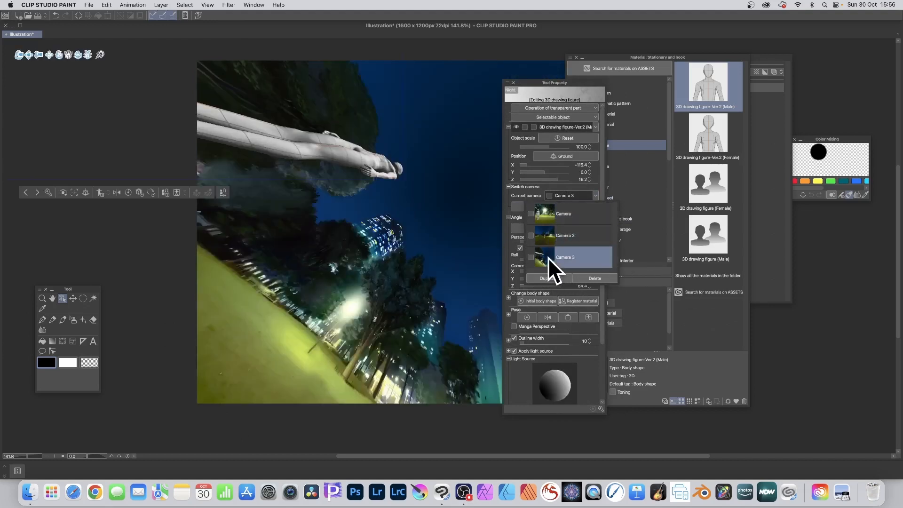
{"action": "left_click", "coordinate": [549, 217]}
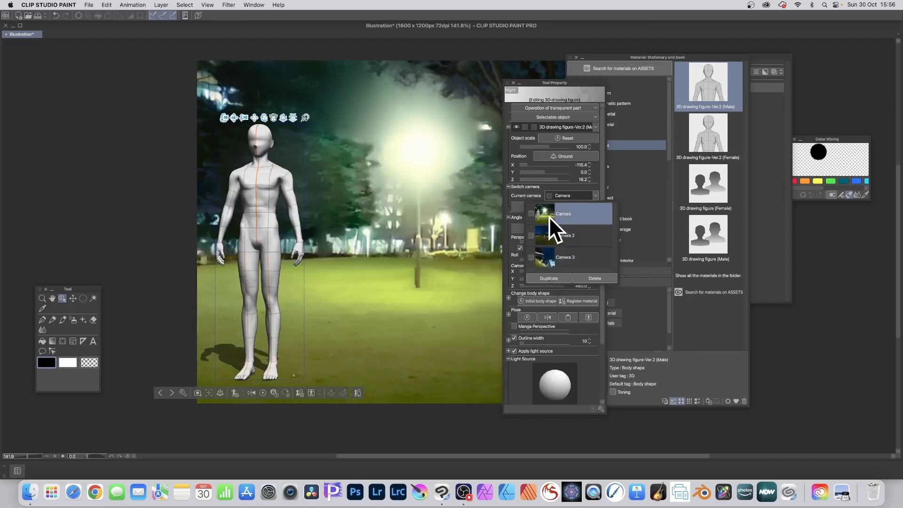
Step: Pose the figure by raising its left arm and bending its upper body sideways
{"action": "left_click", "coordinate": [296, 223]}
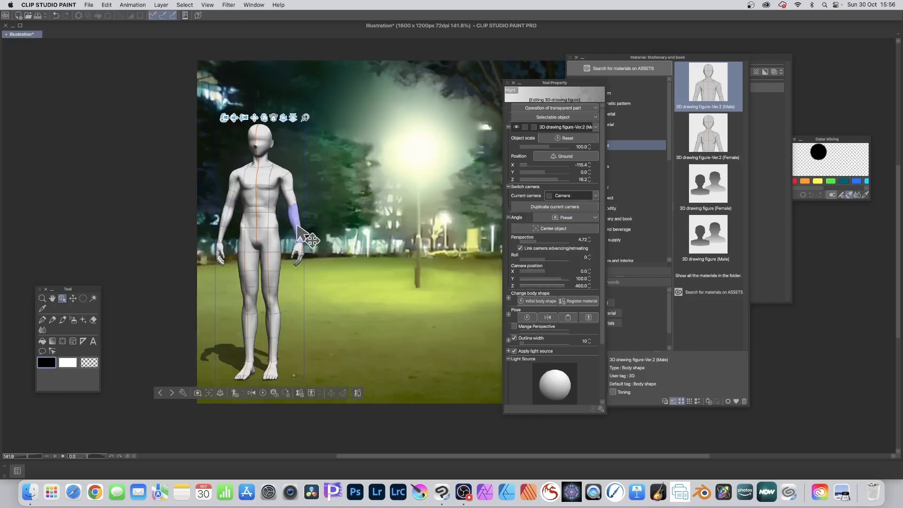
{"action": "left_click_drag", "start_coordinate": [288, 210], "coordinate": [364, 183]}
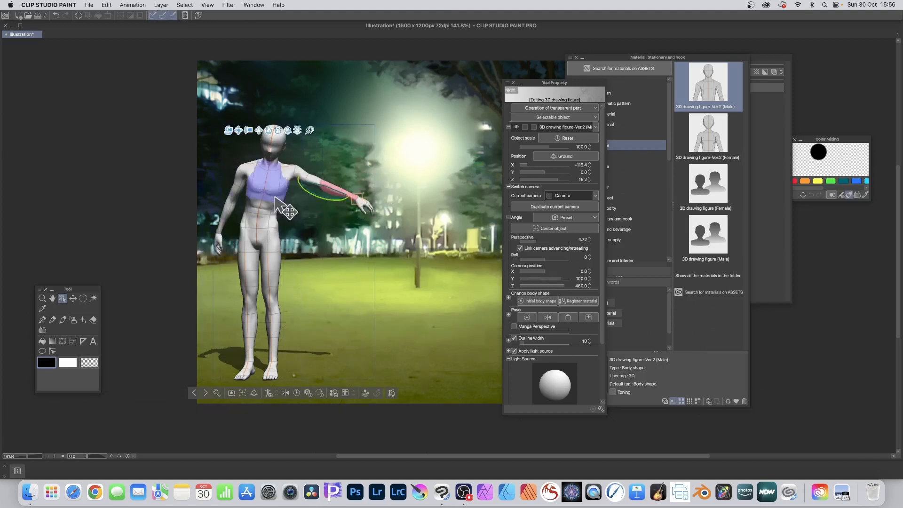
{"action": "left_click_drag", "start_coordinate": [274, 197], "coordinate": [292, 207]}
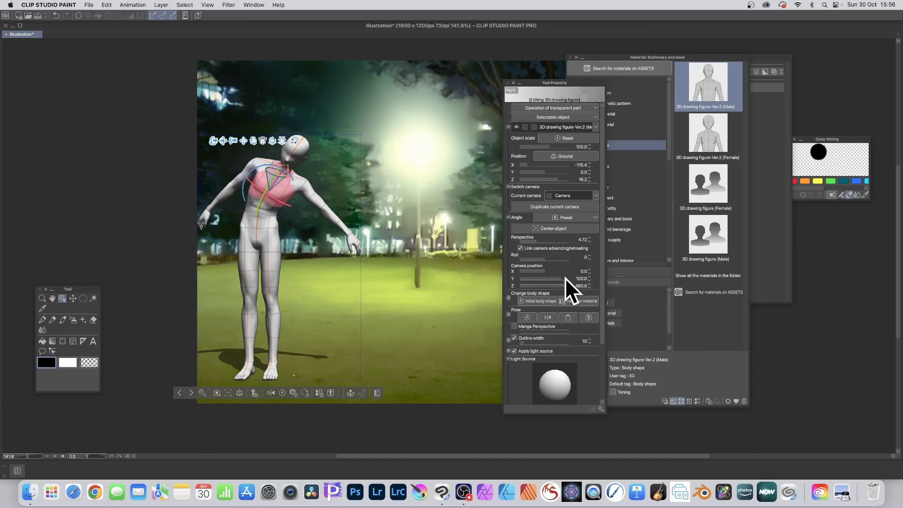
Step: Check the posed figure through Camera 2 and Camera 3, returning to the first Camera
{"action": "left_click", "coordinate": [596, 195]}
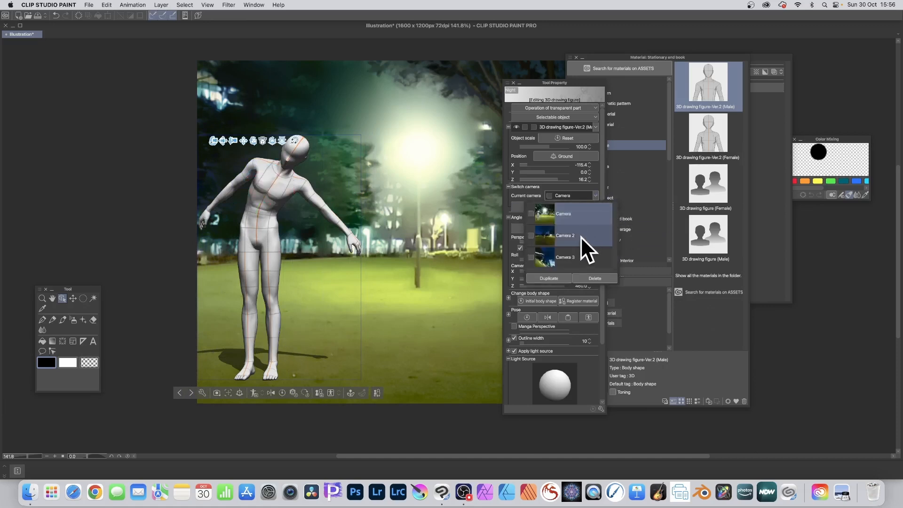
{"action": "left_click", "coordinate": [580, 236]}
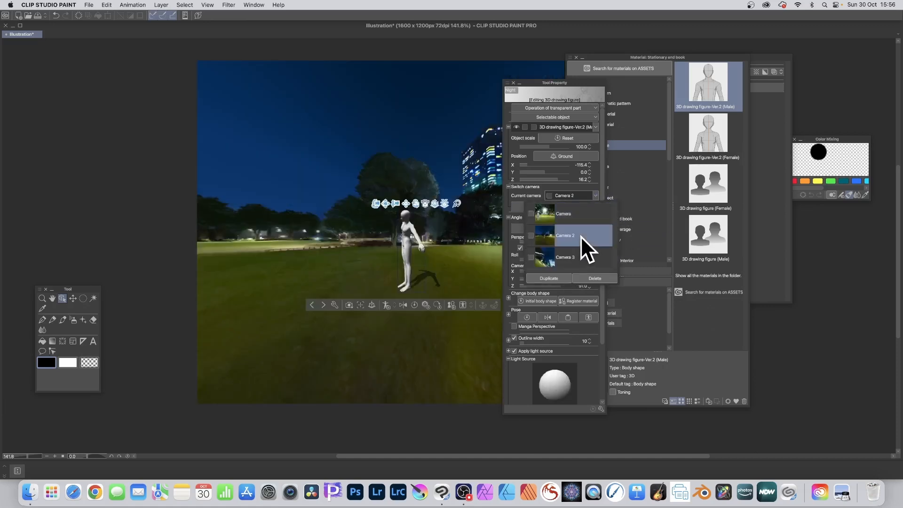
{"action": "left_click", "coordinate": [578, 258]}
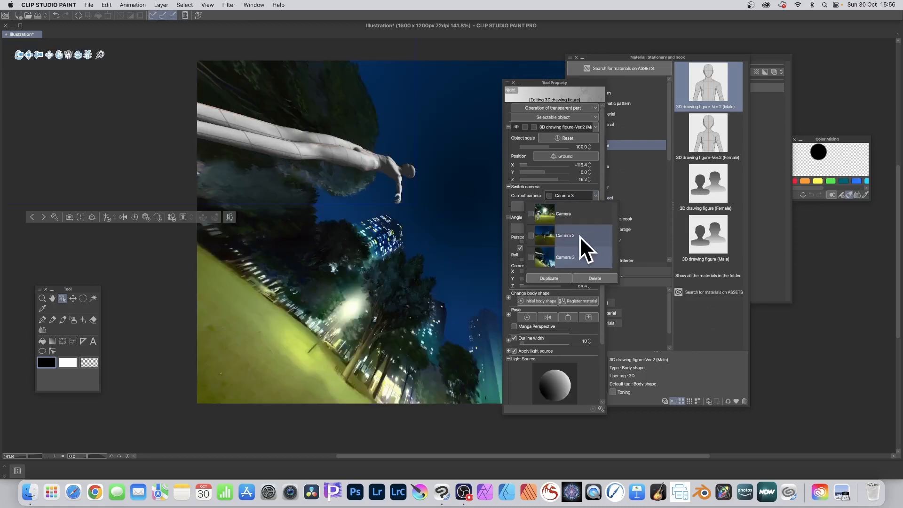
{"action": "left_click", "coordinate": [579, 235]}
{"action": "left_click", "coordinate": [574, 215]}
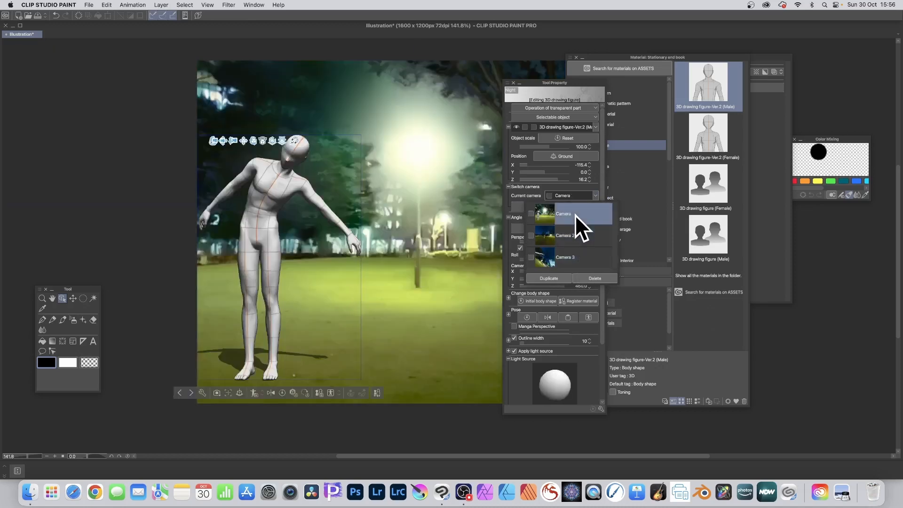